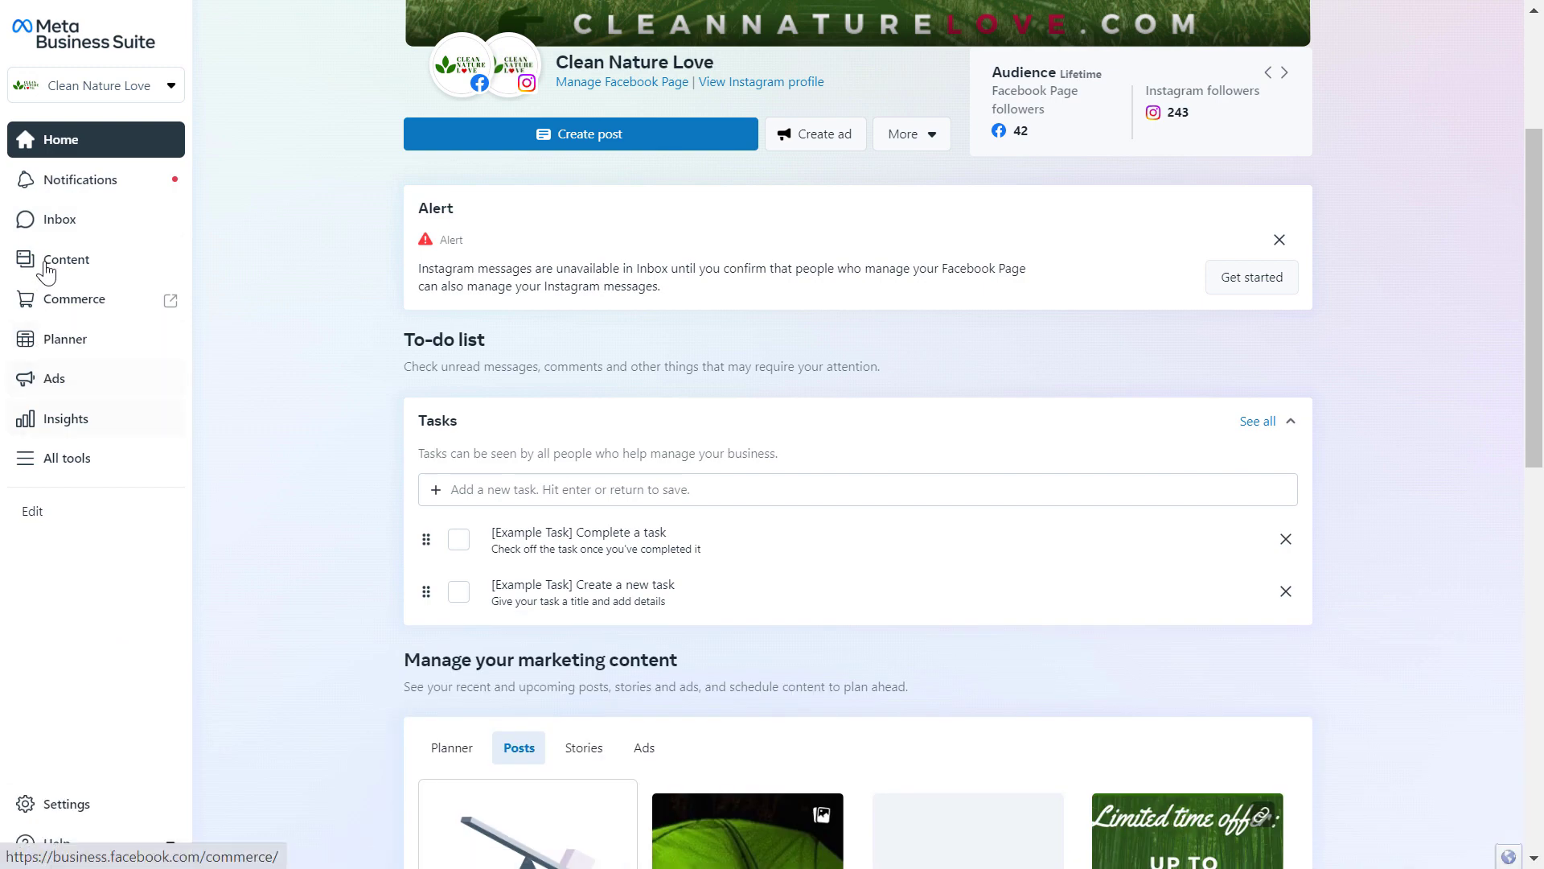
Open Inbox Automations, view Instant reply's editor, and return to the automations list.
click(58, 222)
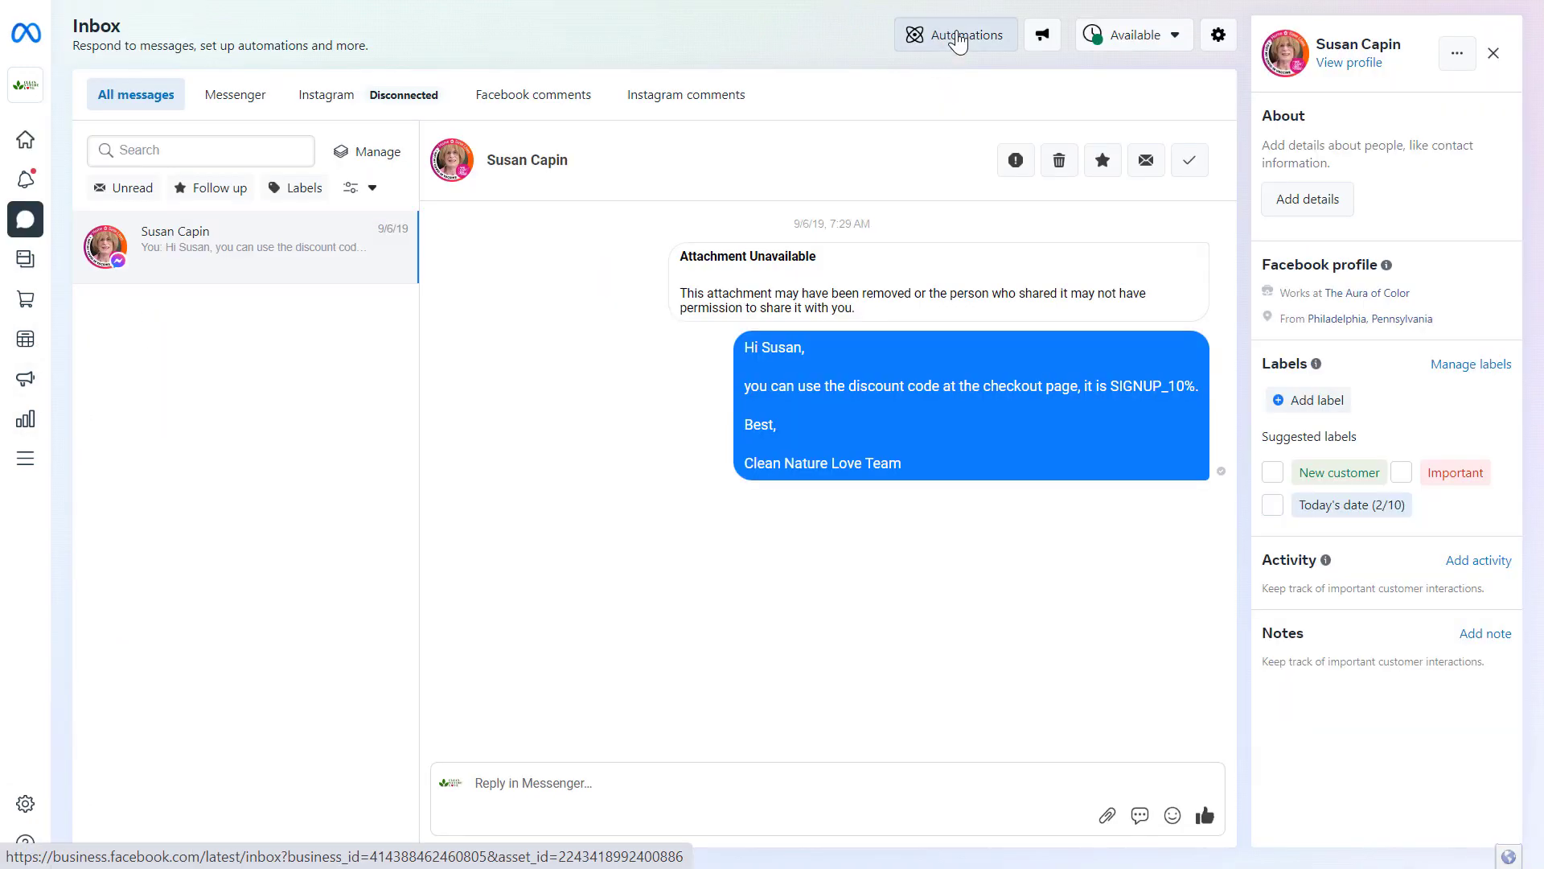
click(958, 40)
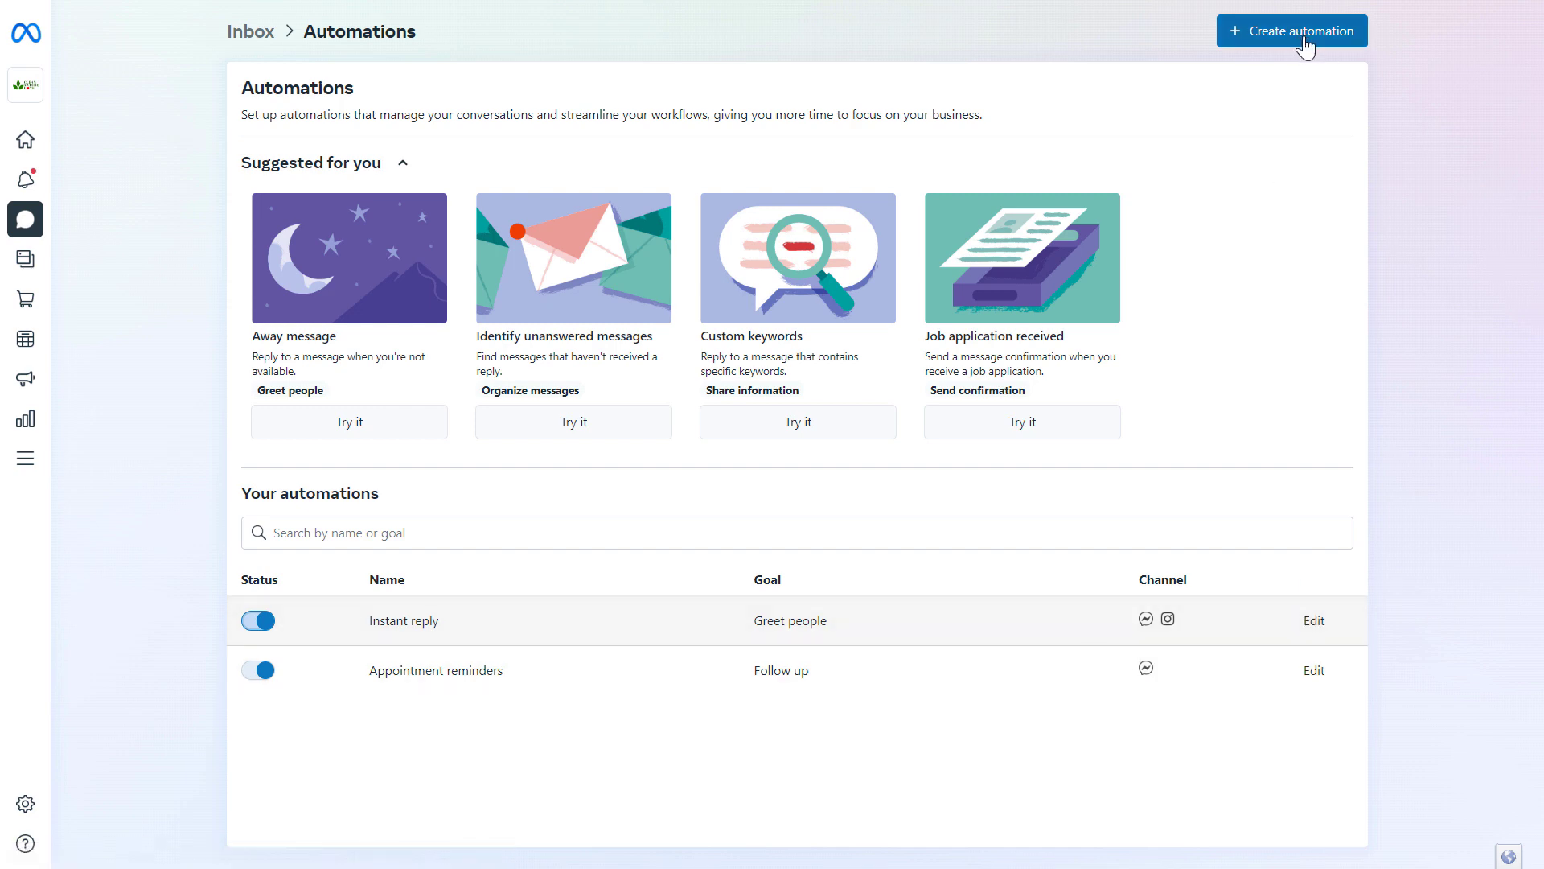
click(1313, 622)
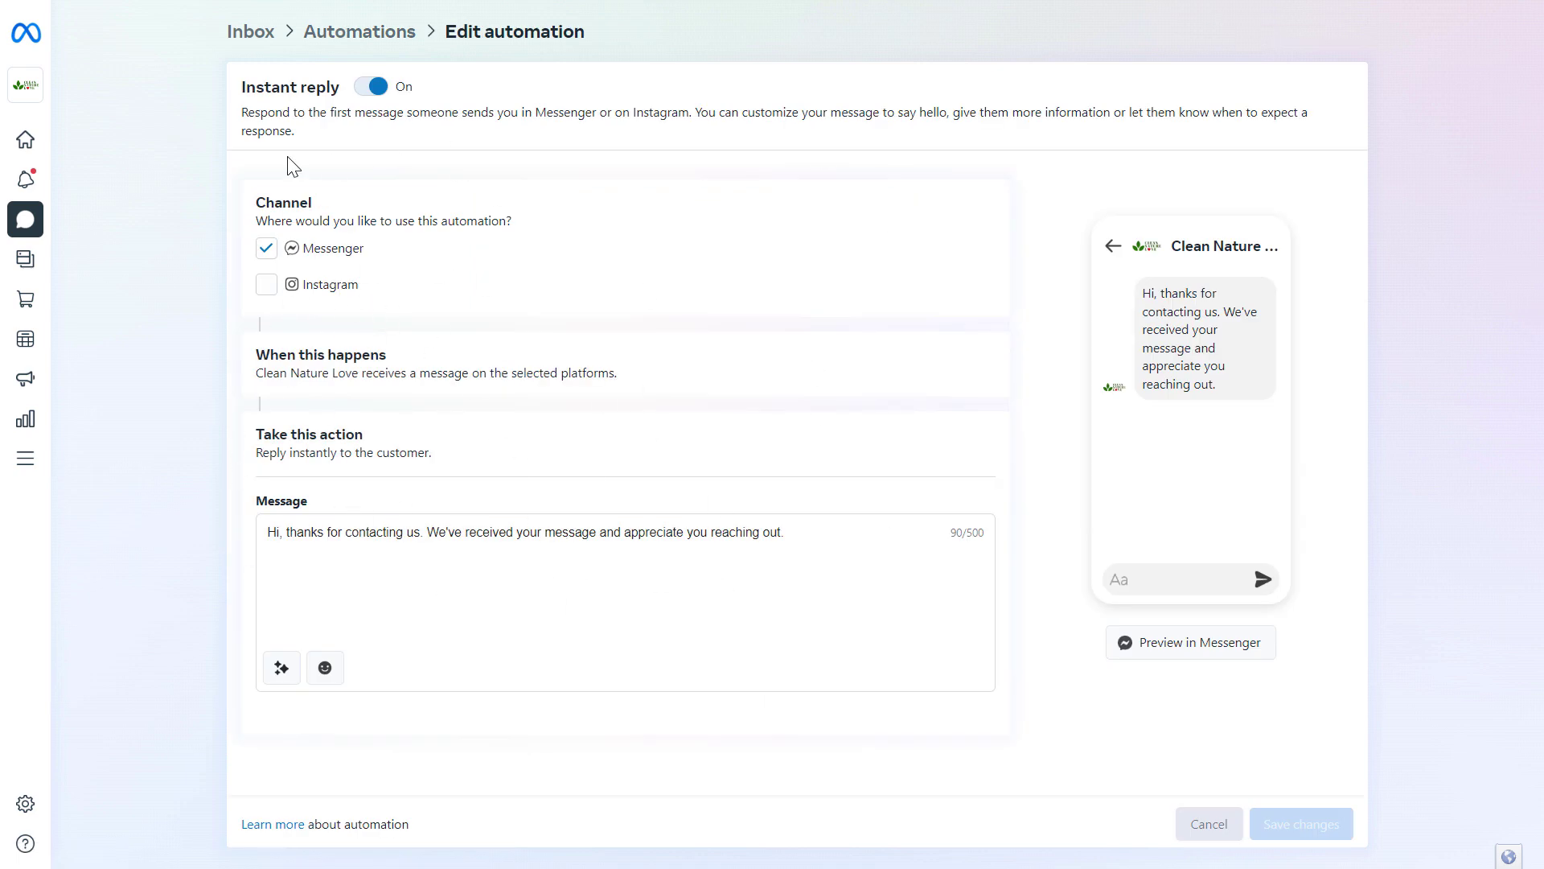
click(358, 32)
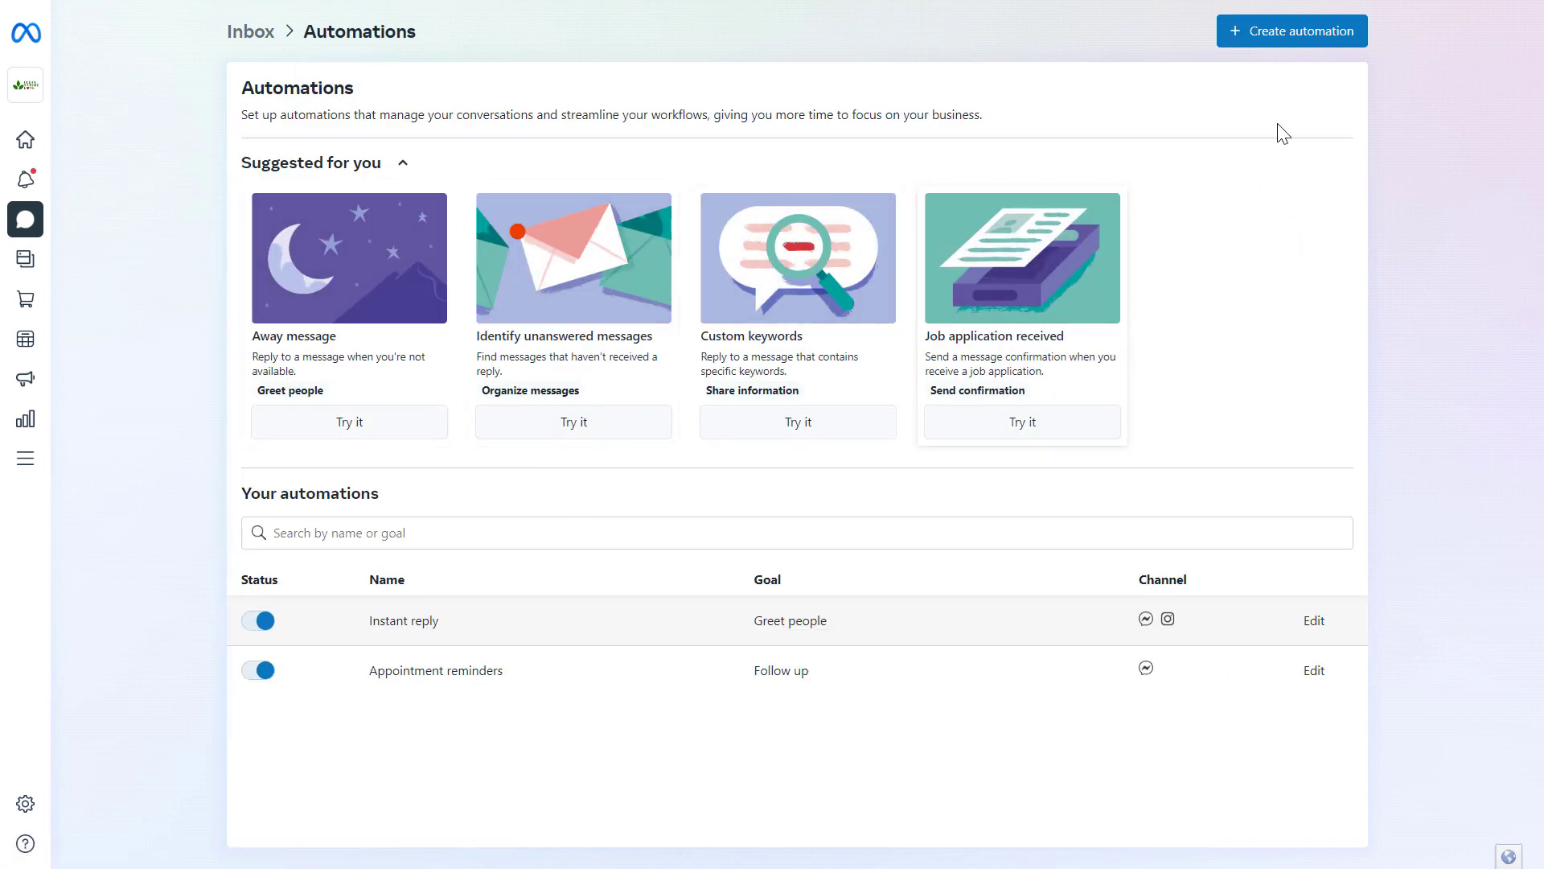
click(1277, 42)
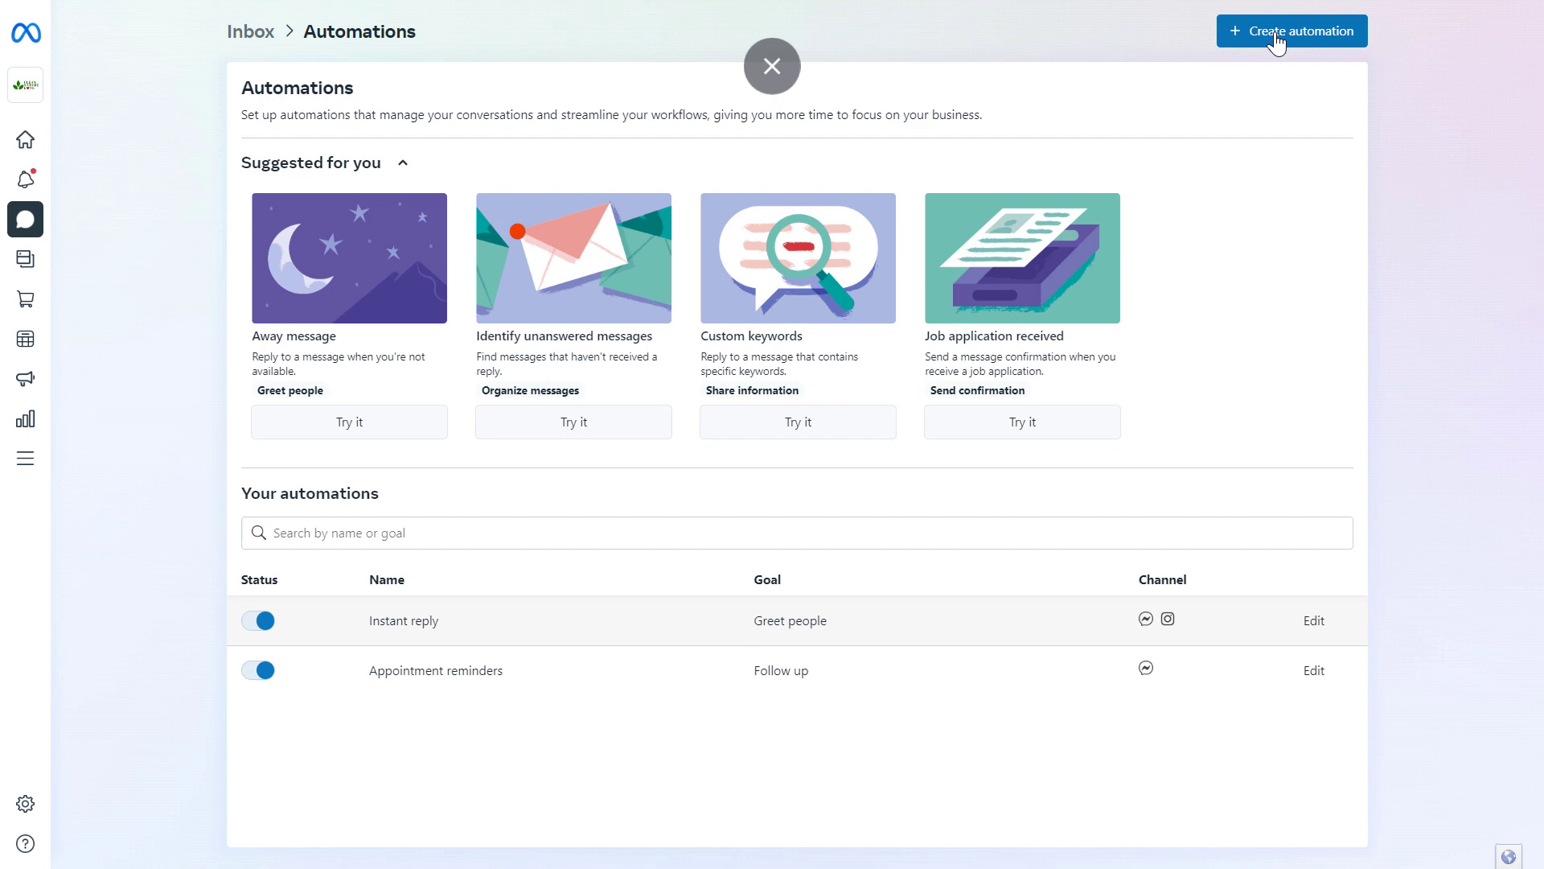
Start a new automation from the Instant reply template.
click(1276, 41)
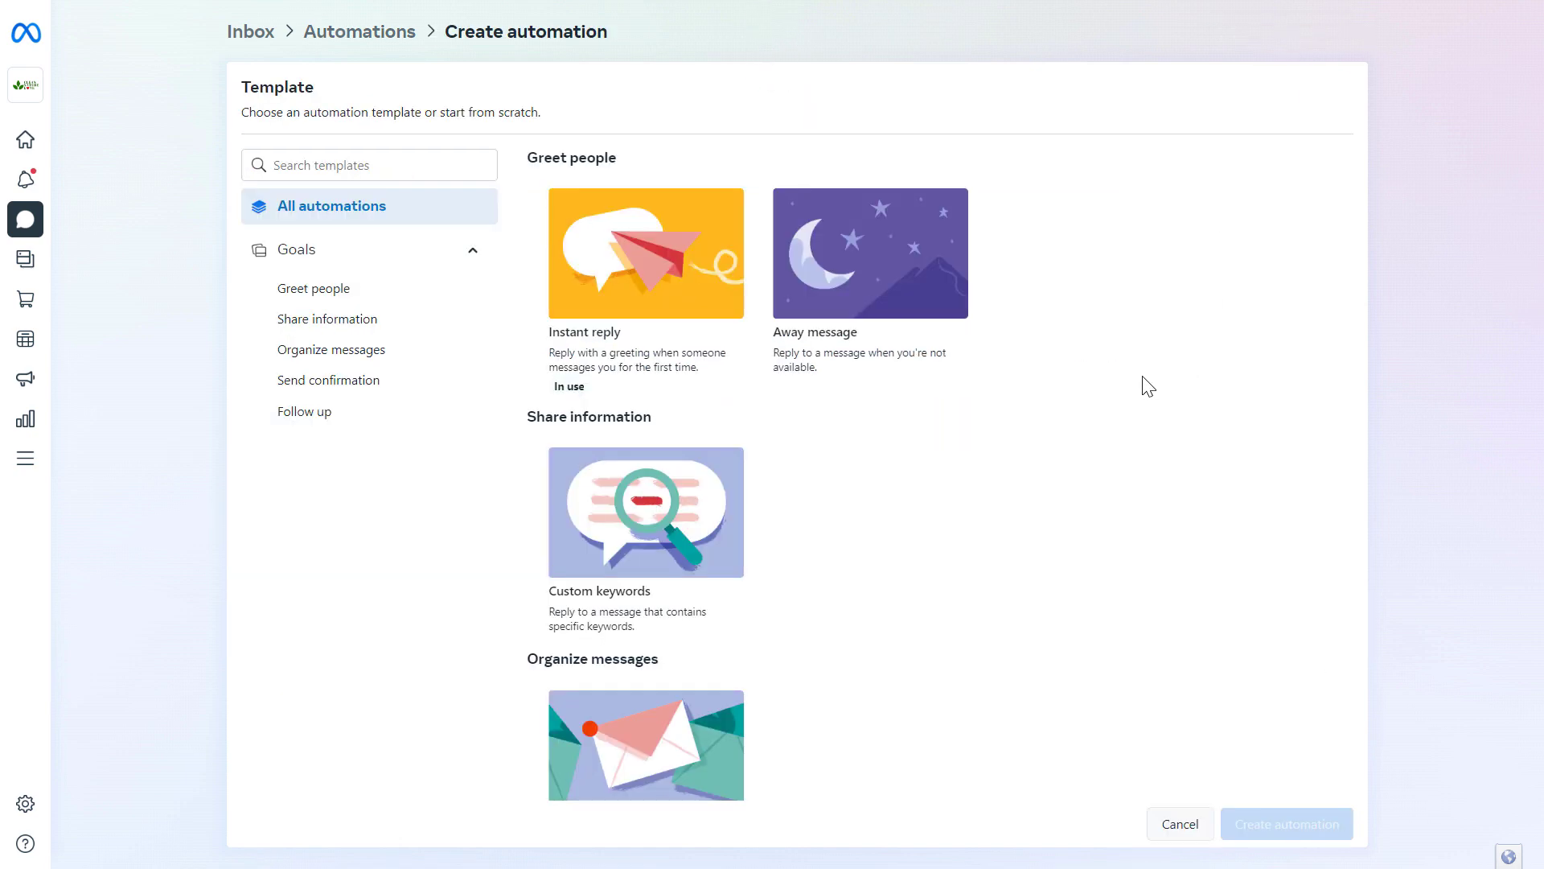
click(668, 290)
click(1264, 830)
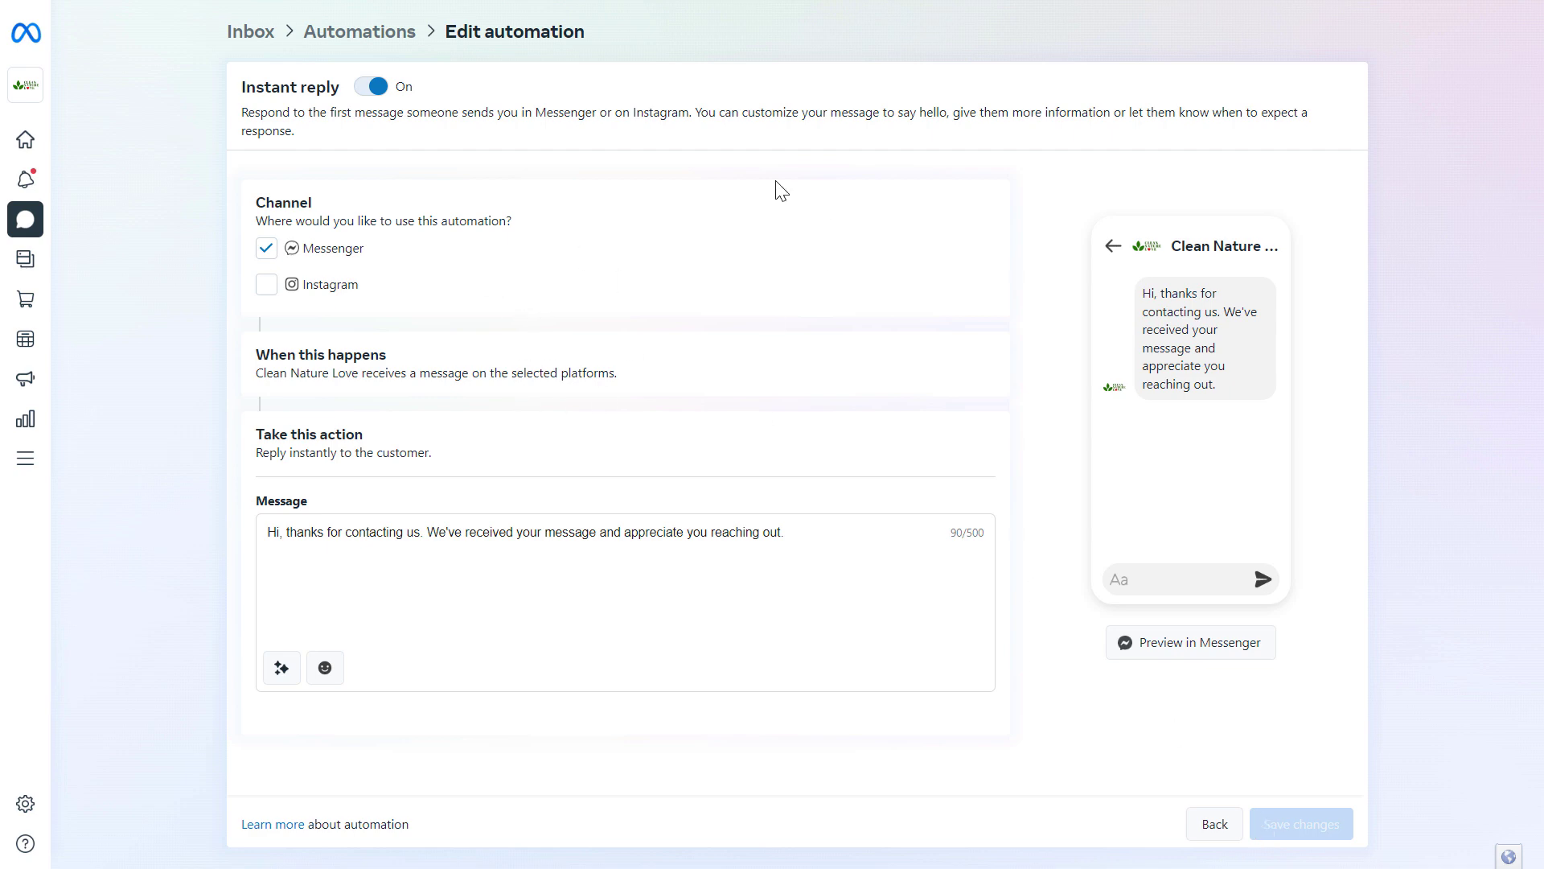
Switch the Instant reply channel from Messenger to Instagram.
click(369, 90)
click(267, 247)
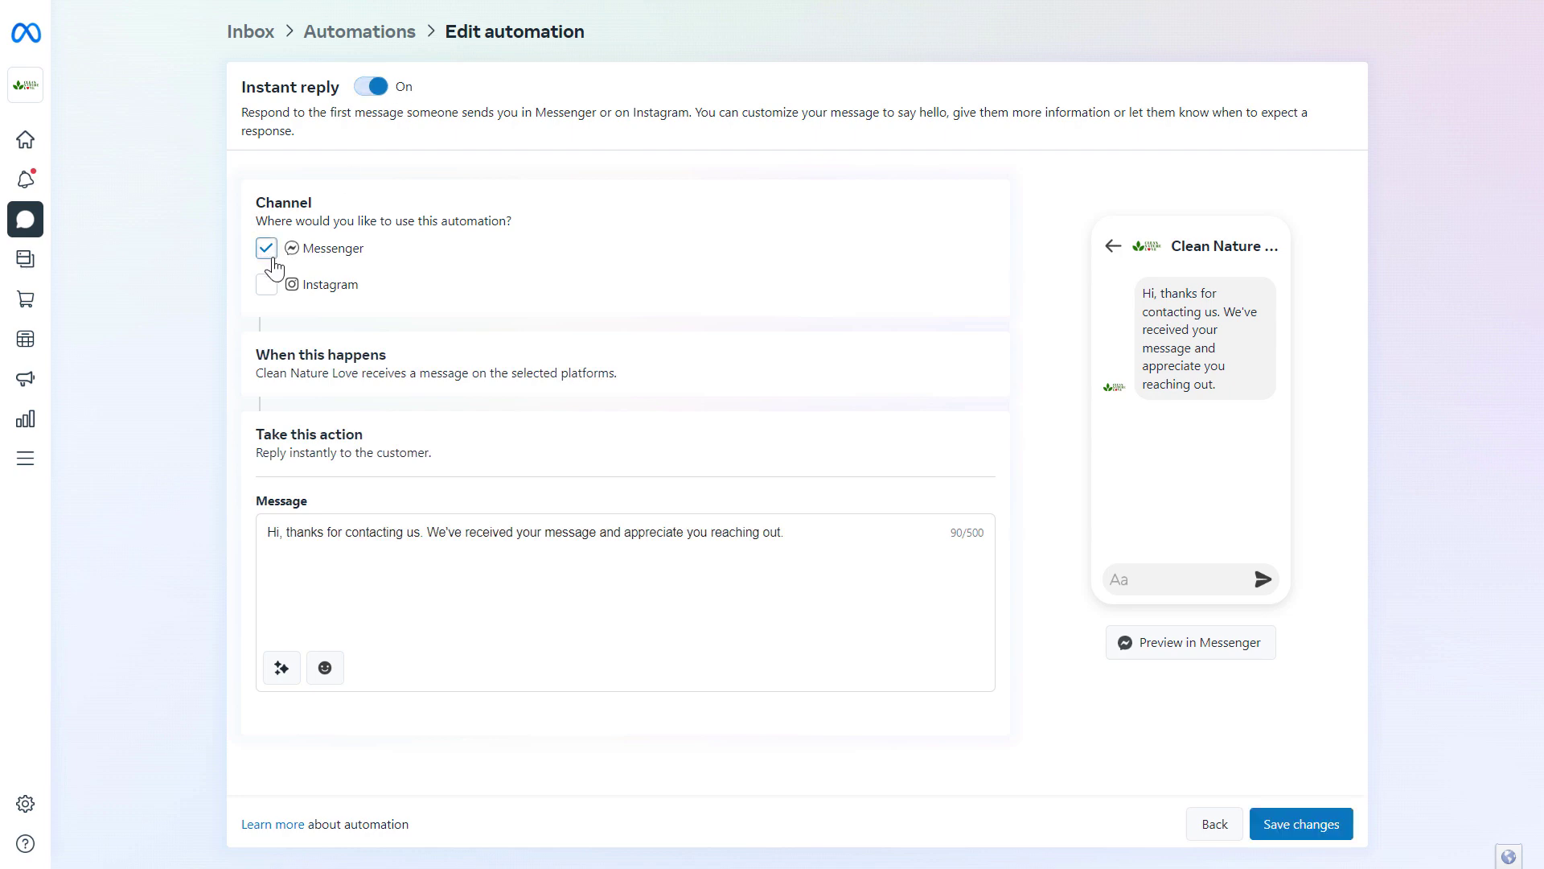
click(267, 284)
Place the cursor after 'reaching out.' in the greeting and browse the emoji picker.
drag(287, 532, 663, 543)
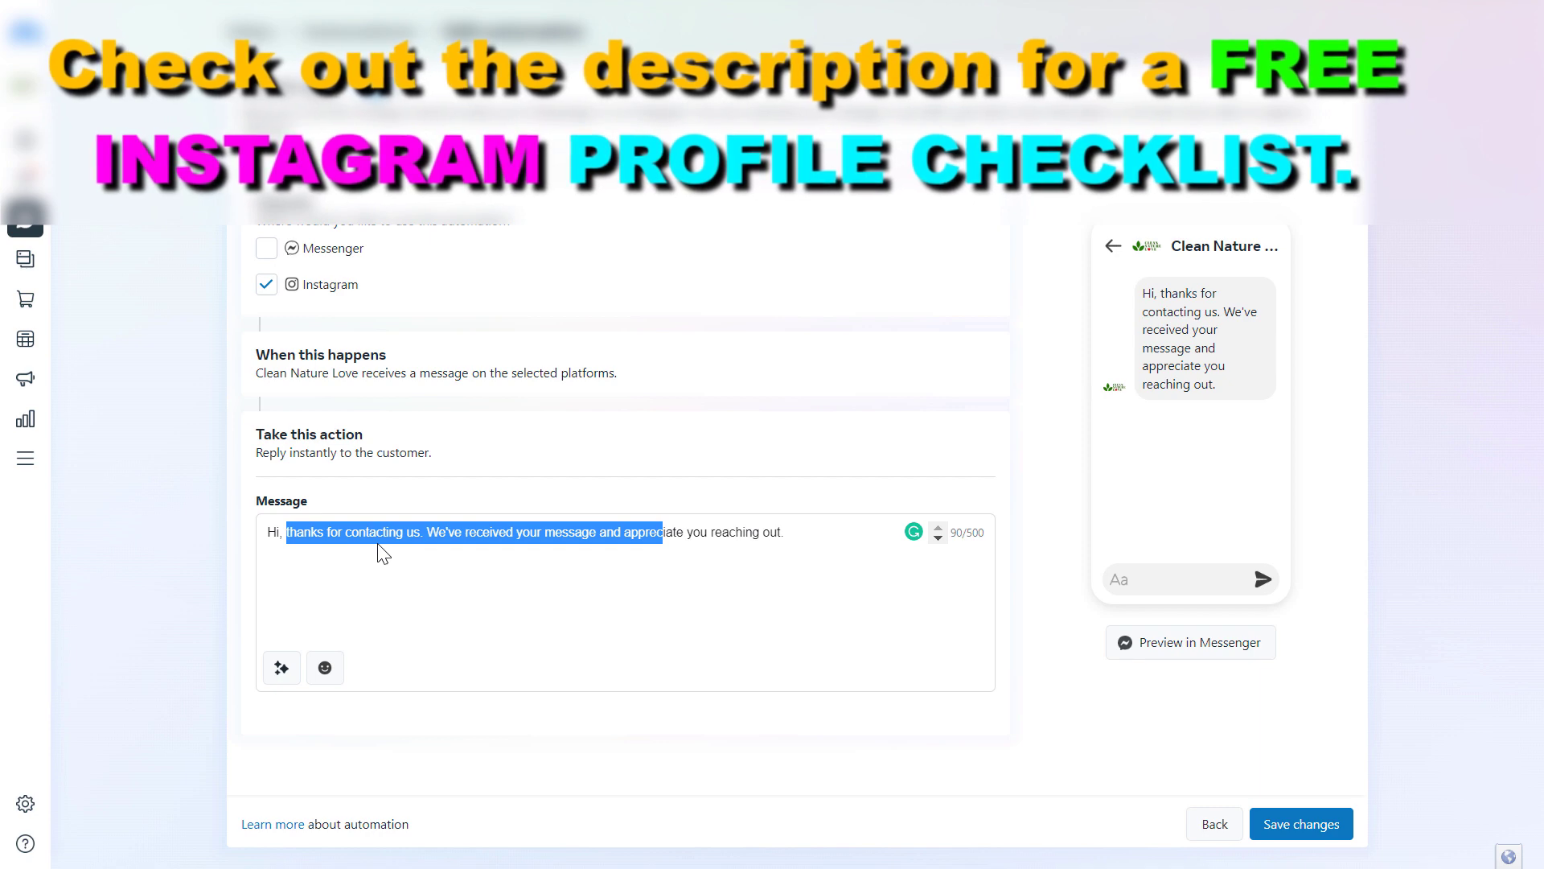
click(379, 536)
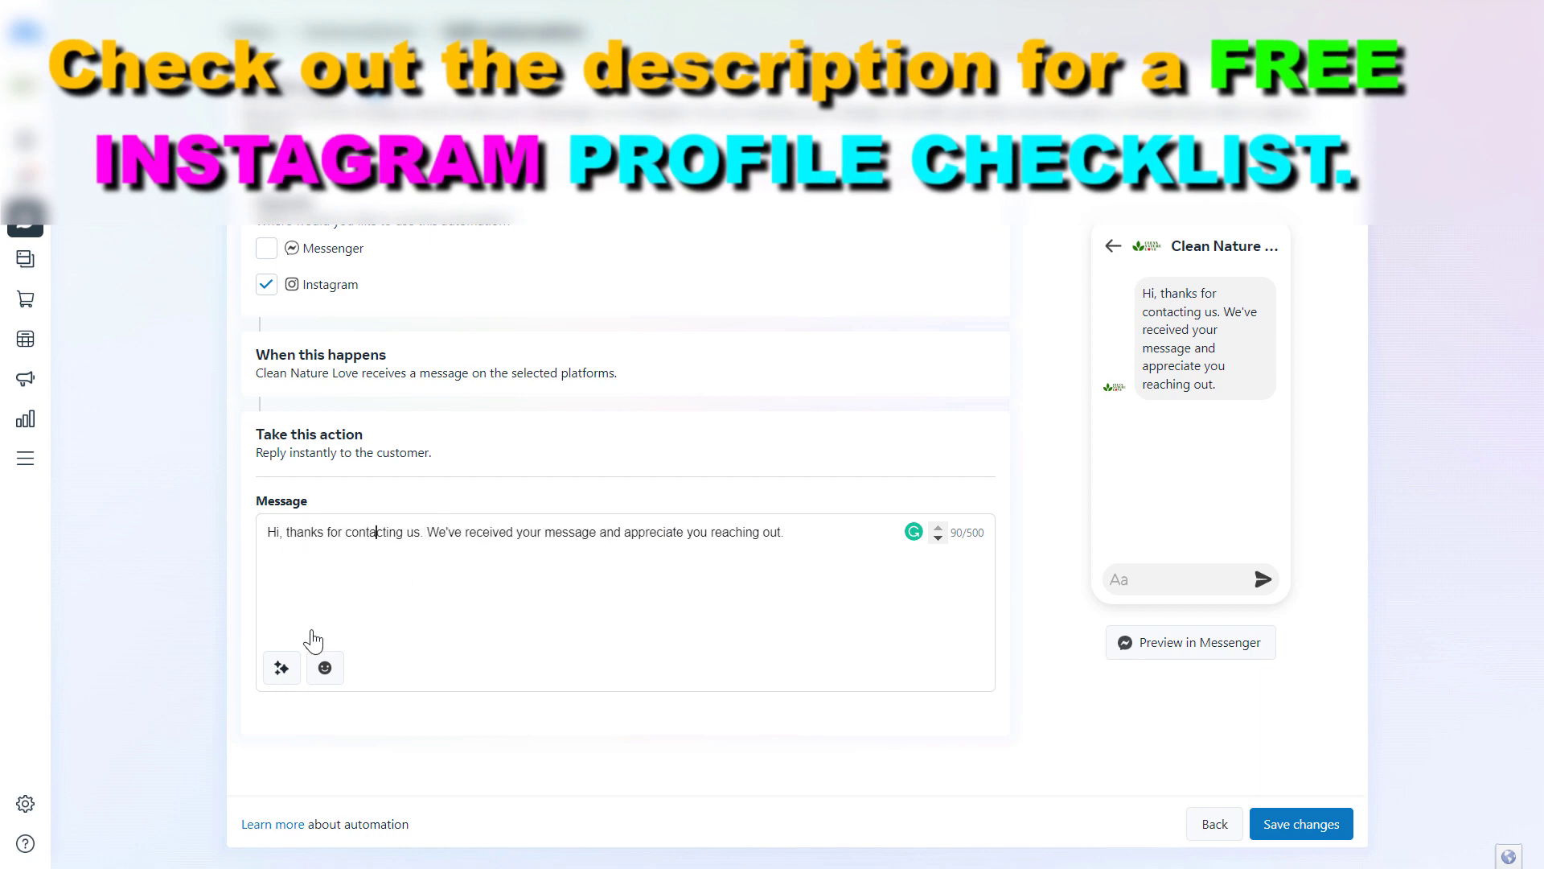
drag(396, 532, 813, 533)
click(813, 533)
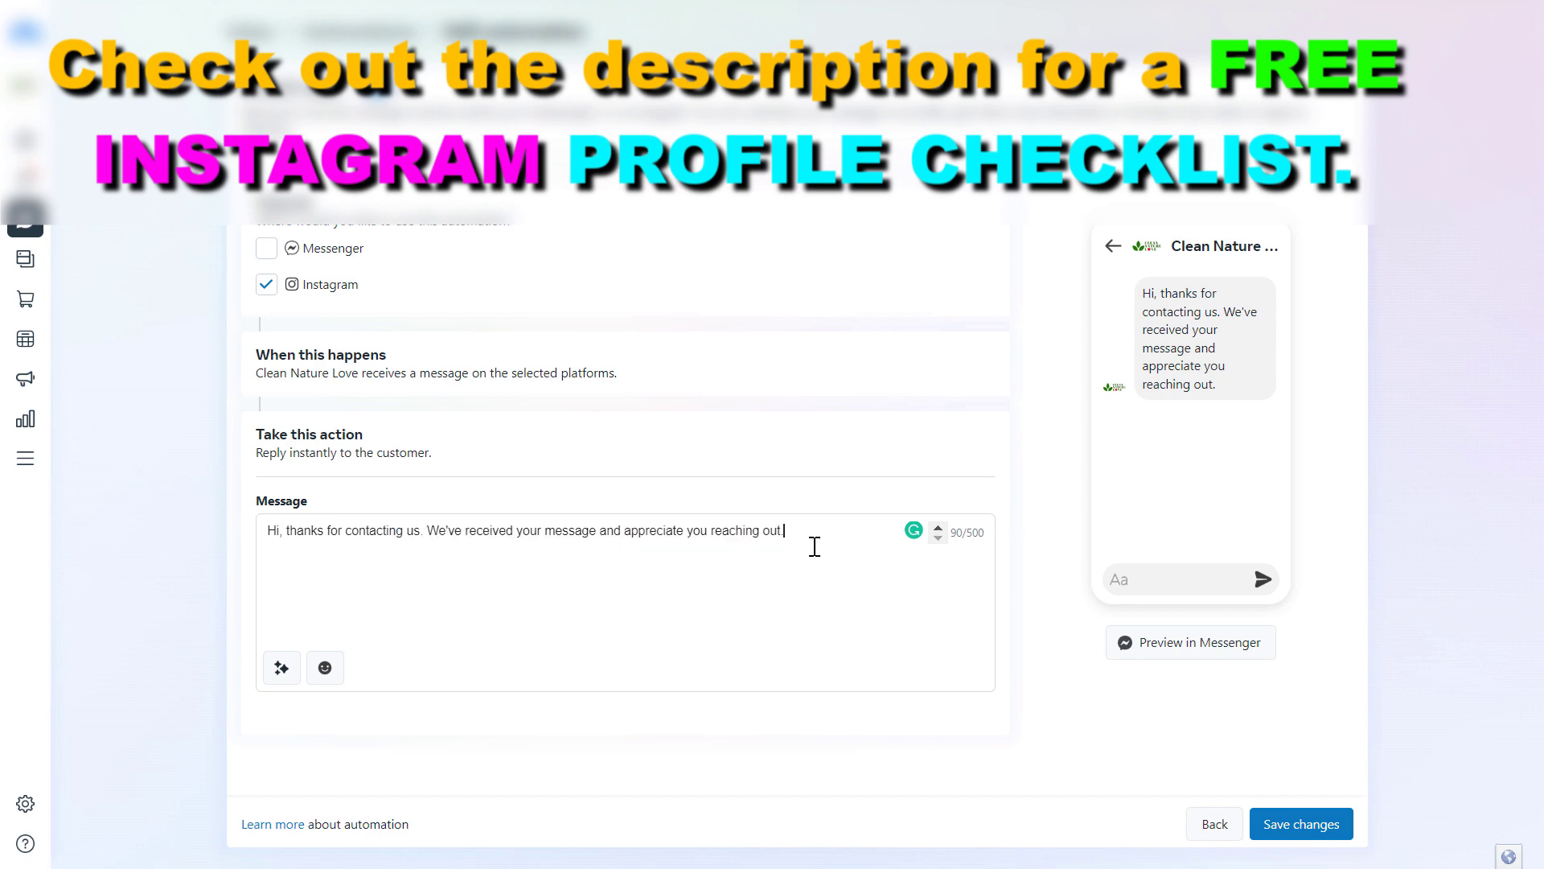
text(sdfsdfdf)
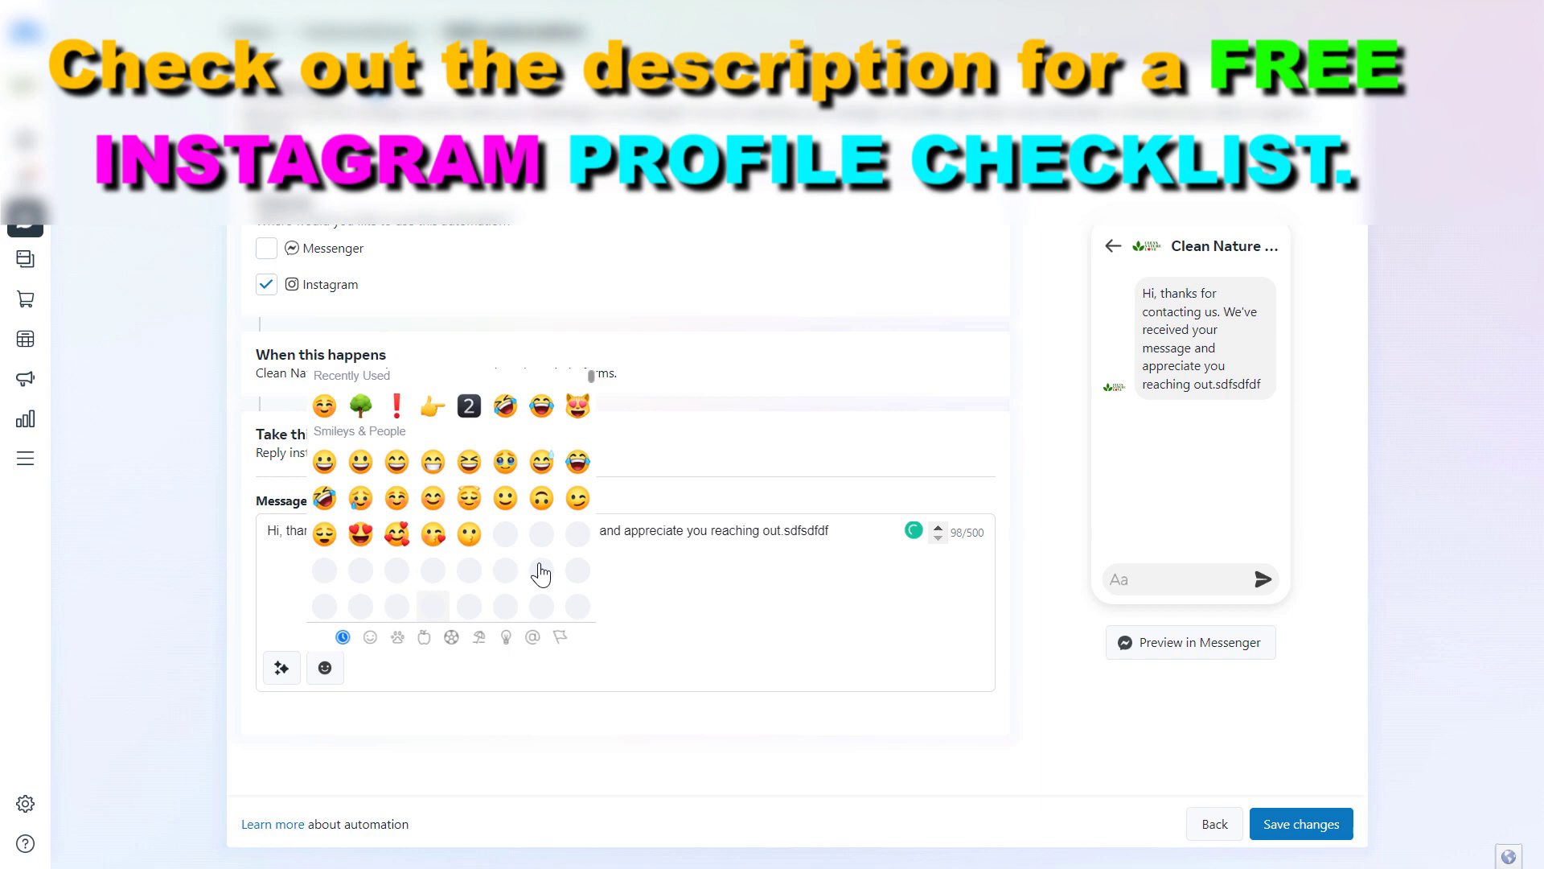
click(711, 604)
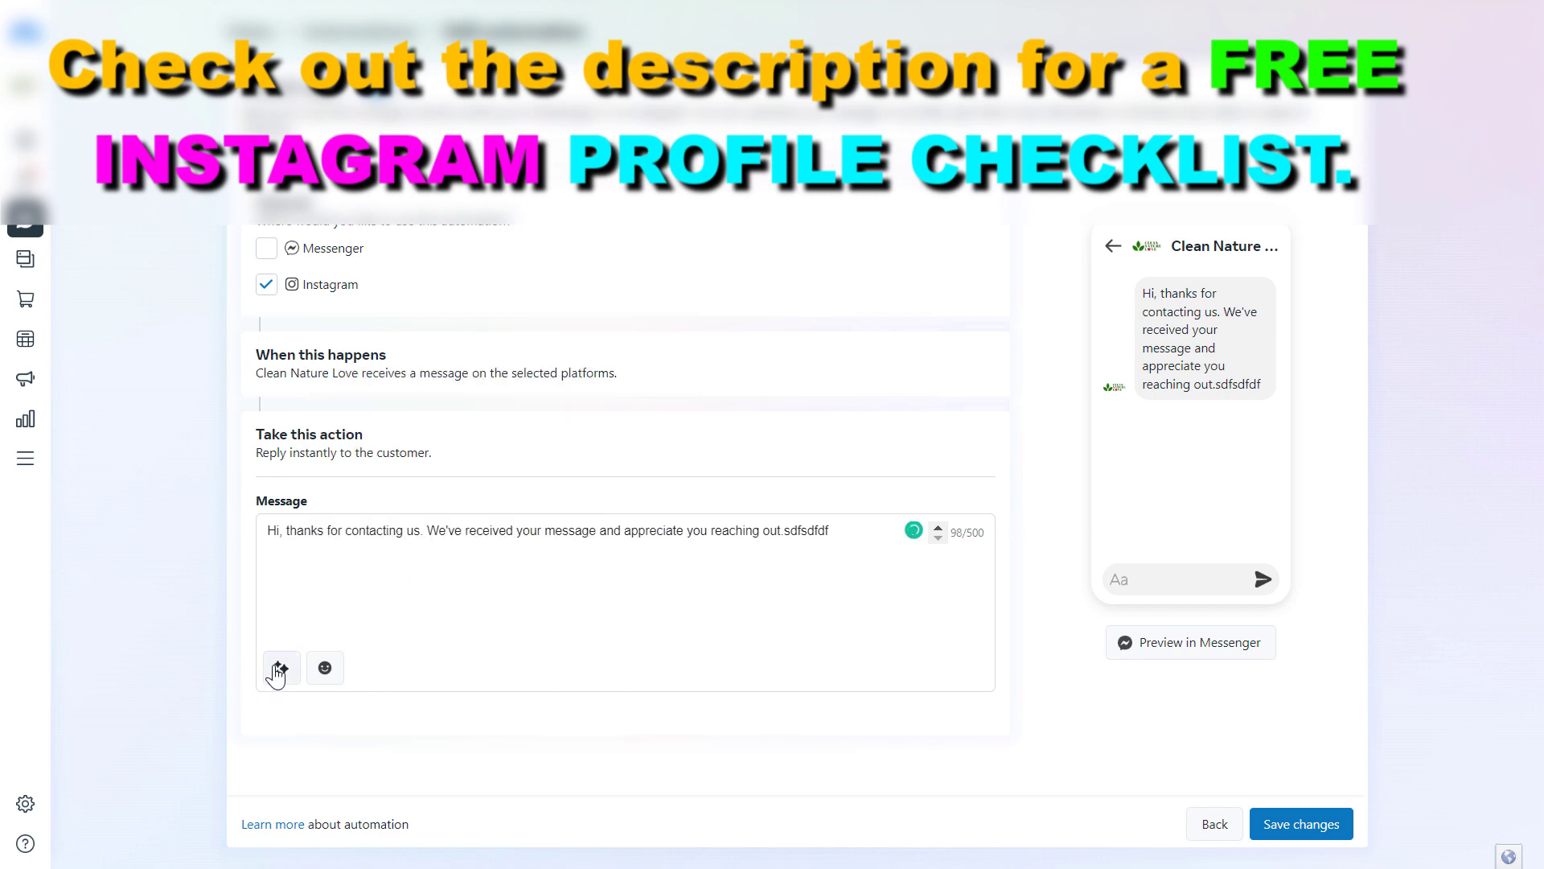
click(280, 667)
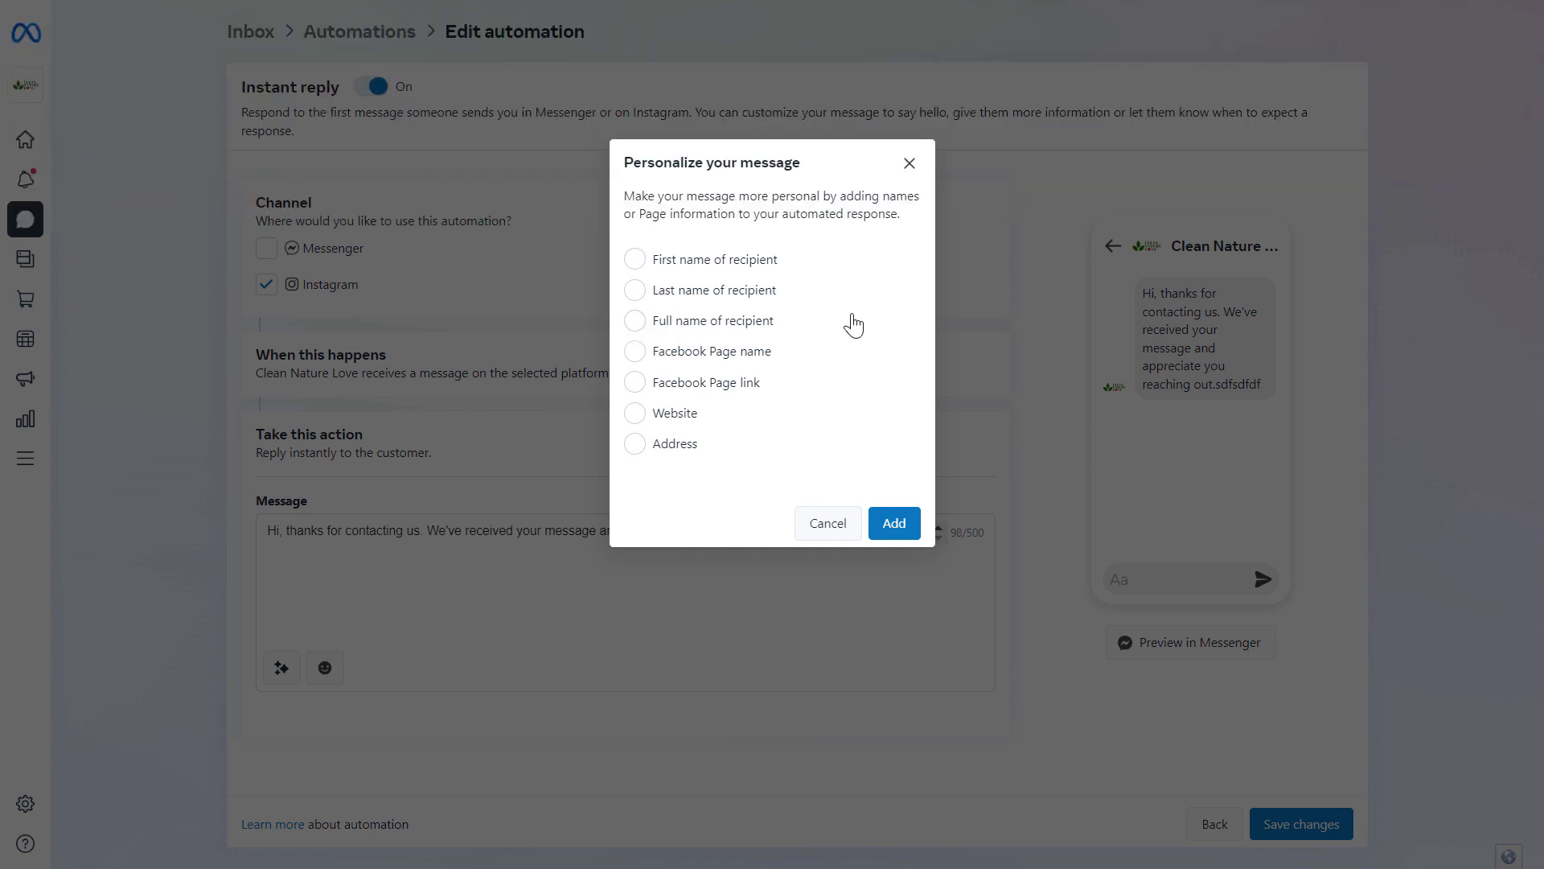
click(904, 164)
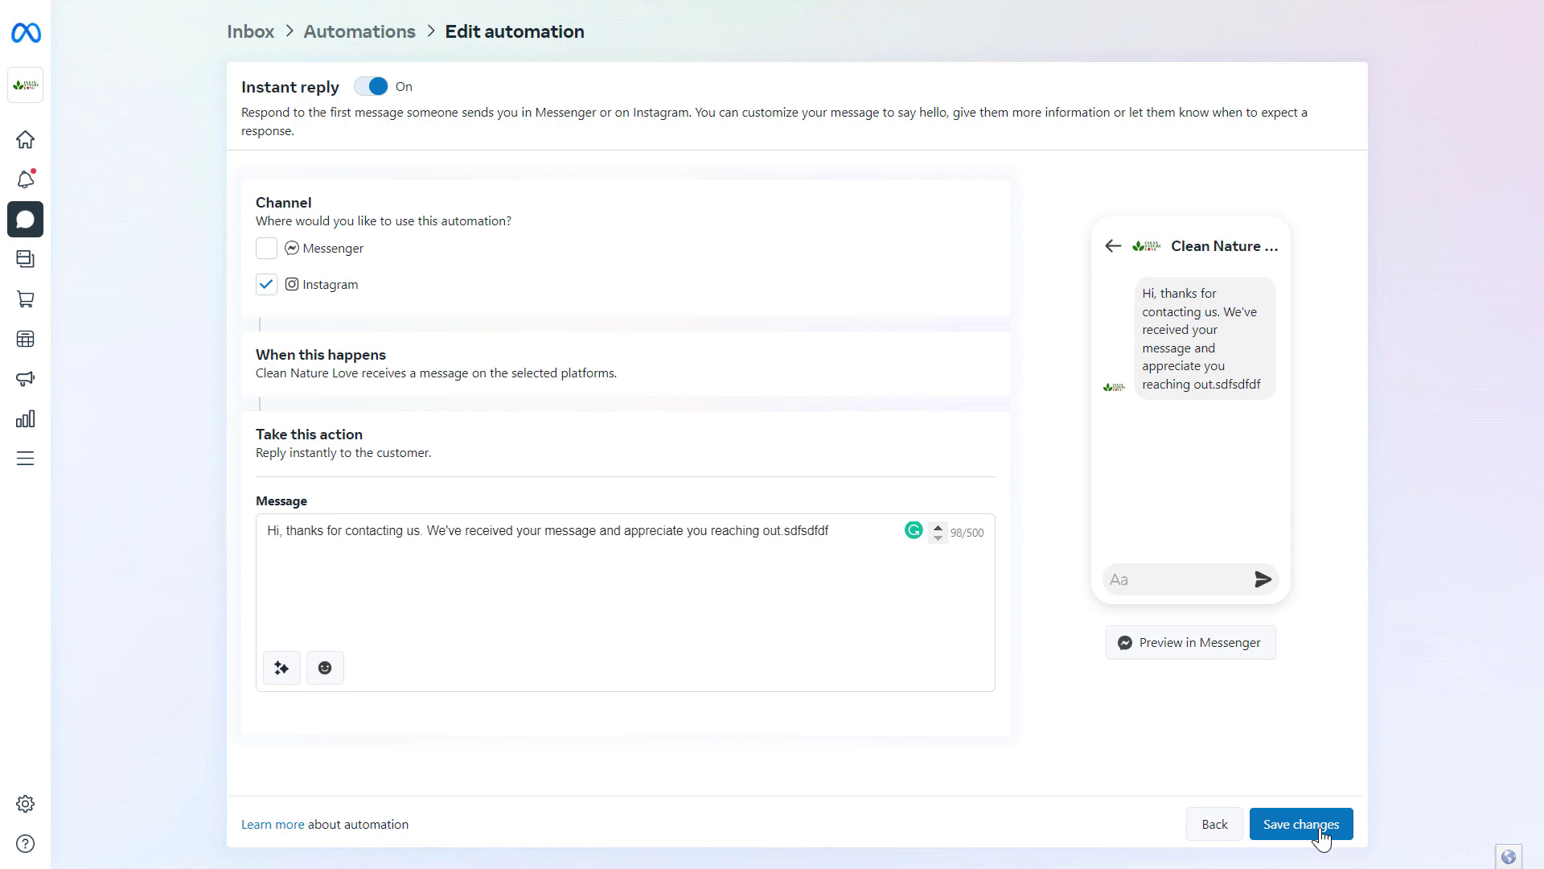
Save the Instant reply automation with the Instagram channel and edited greeting.
click(1321, 835)
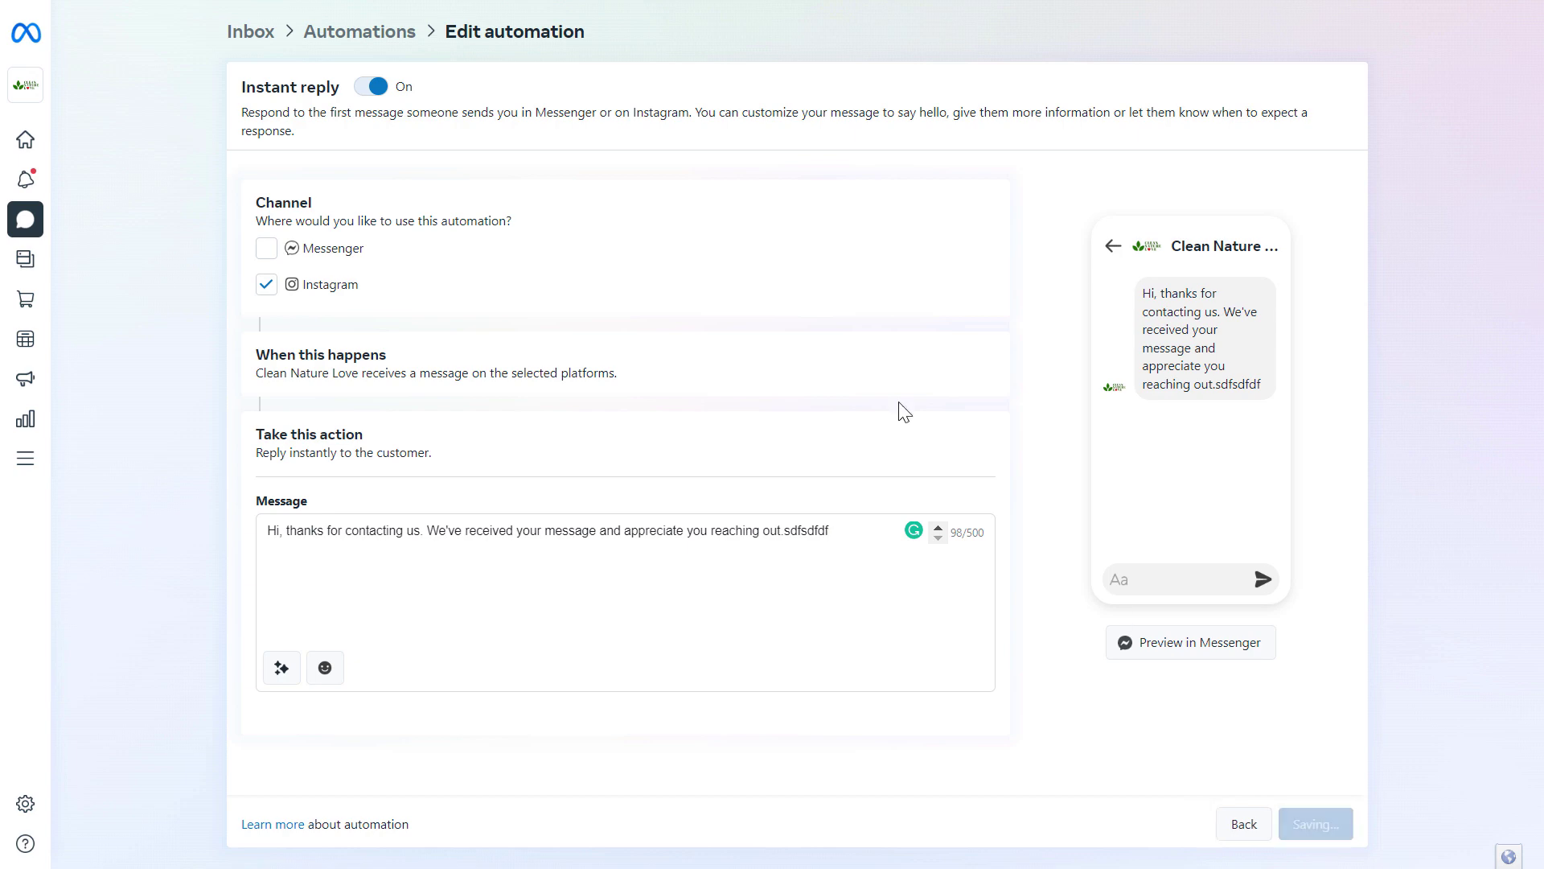